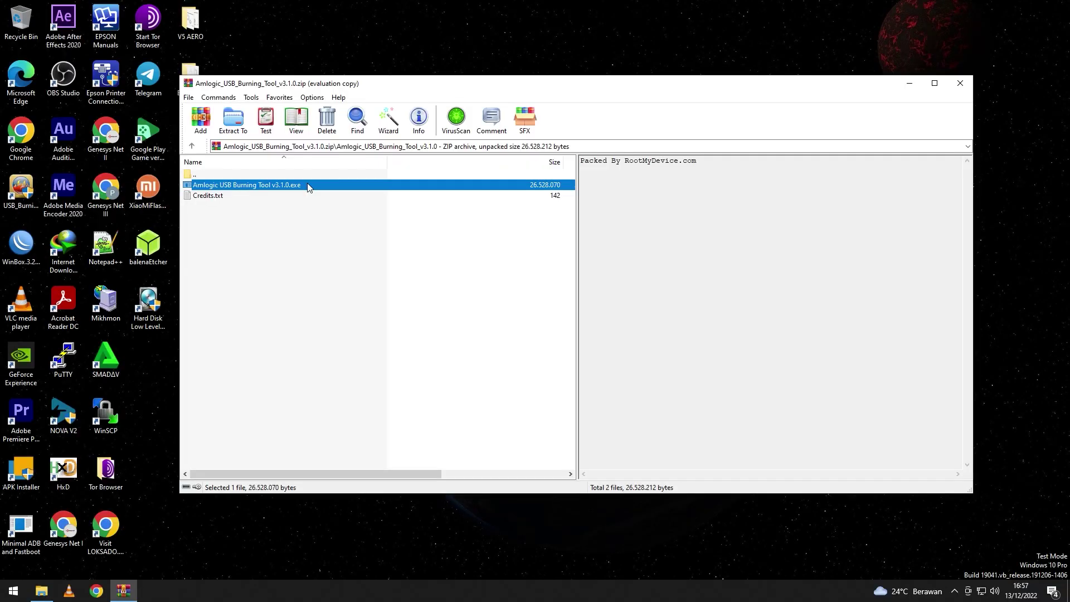
# Step: Run Amlogic USB Burning Tool v3.1.0.exe from the archive and complete the Aml_Burn_Tool installation
pyautogui.doubleClick(309, 184)
pyautogui.click(486, 374)
pyautogui.click(547, 319)
pyautogui.click(596, 384)
pyautogui.click(594, 386)
pyautogui.click(593, 385)
pyautogui.click(592, 386)
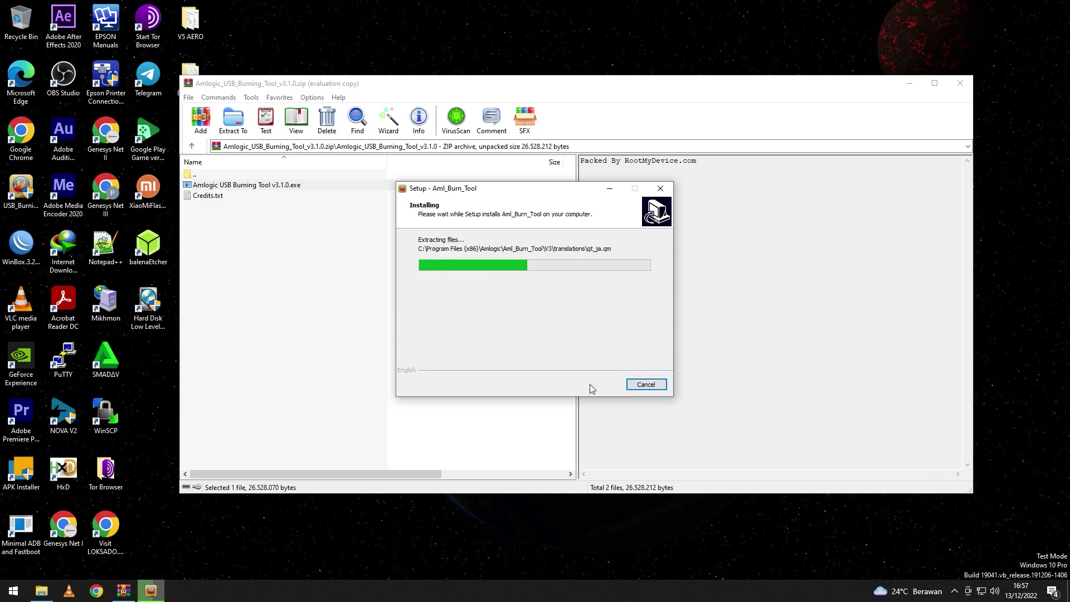
pyautogui.click(226, 239)
pyautogui.click(228, 238)
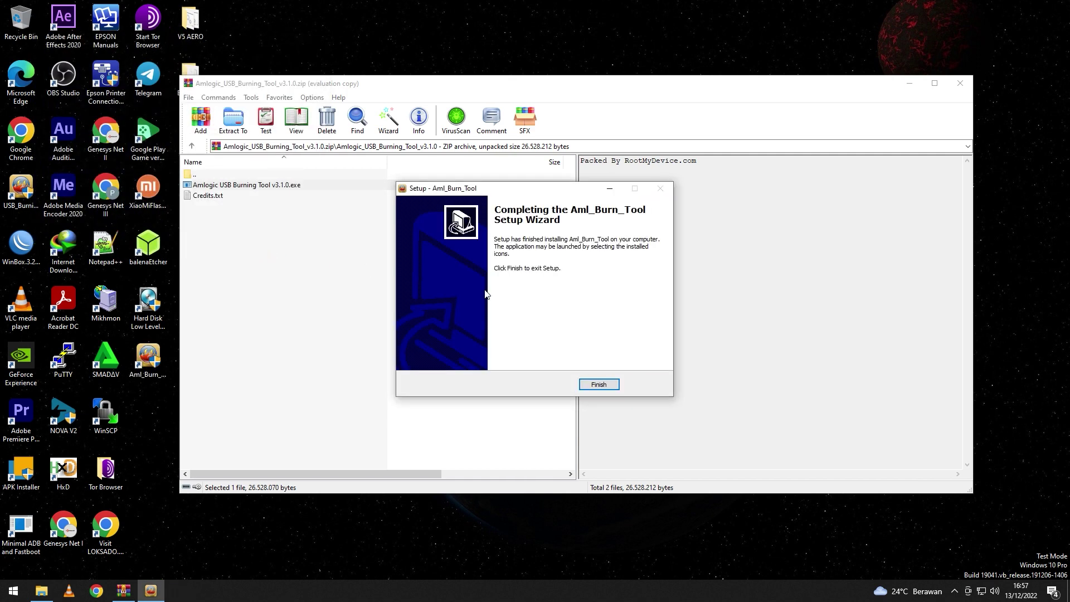
pyautogui.click(594, 383)
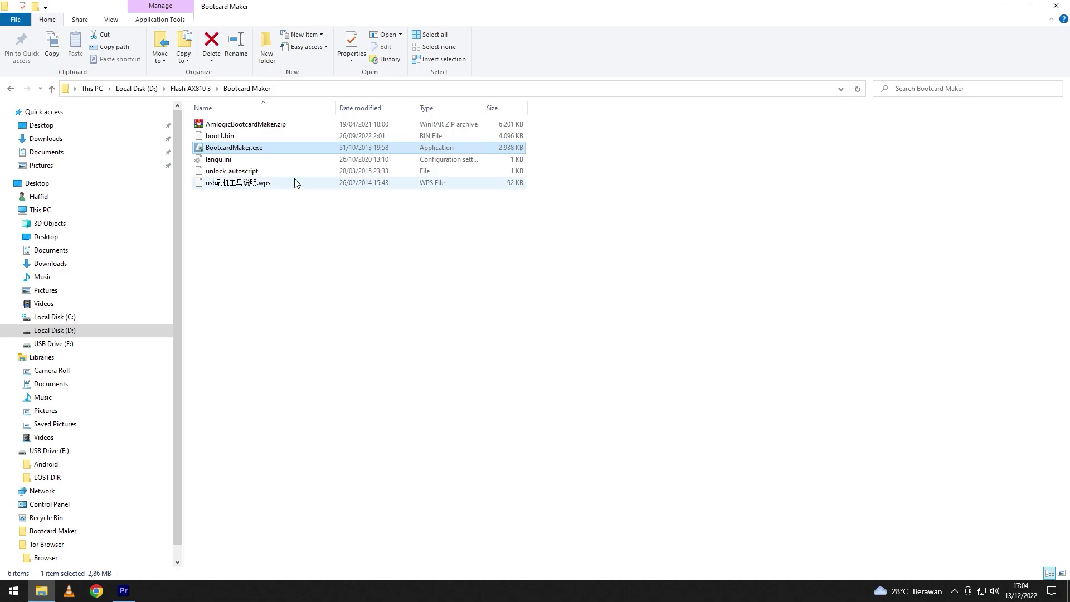
# Step: Launch BootcardMaker.exe and choose disk SD-card2:E, enable partition and format, and select boot1.bin as the bin file
pyautogui.doubleClick(296, 148)
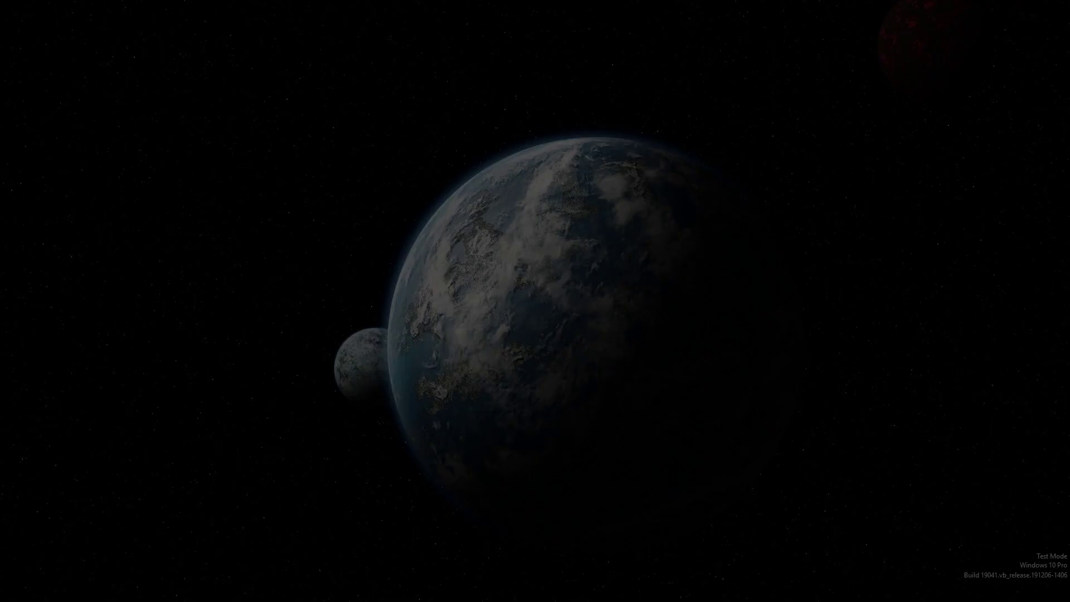
pyautogui.click(495, 374)
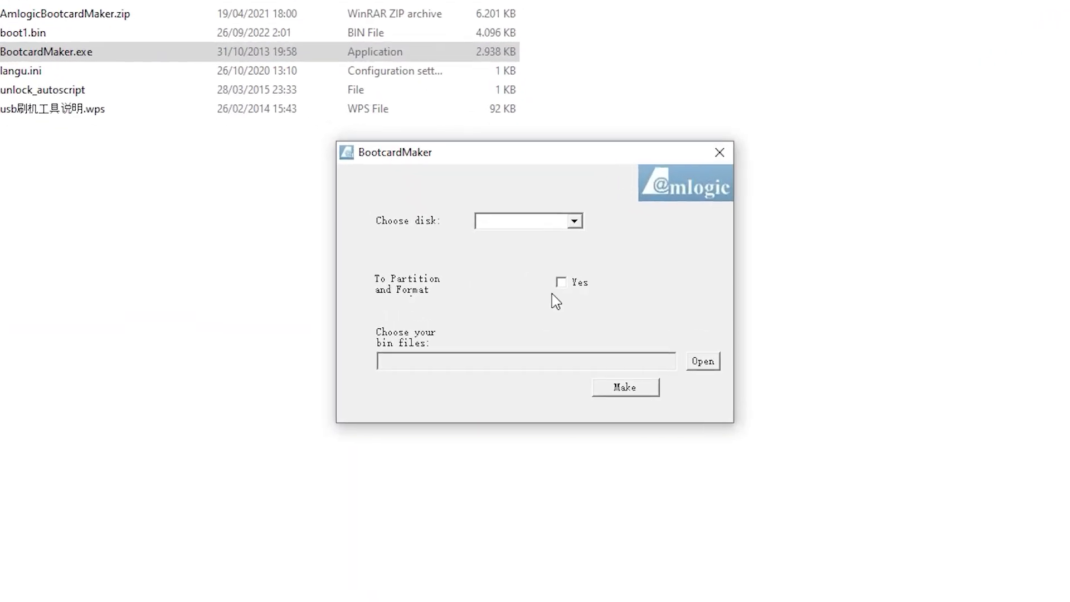
pyautogui.click(567, 239)
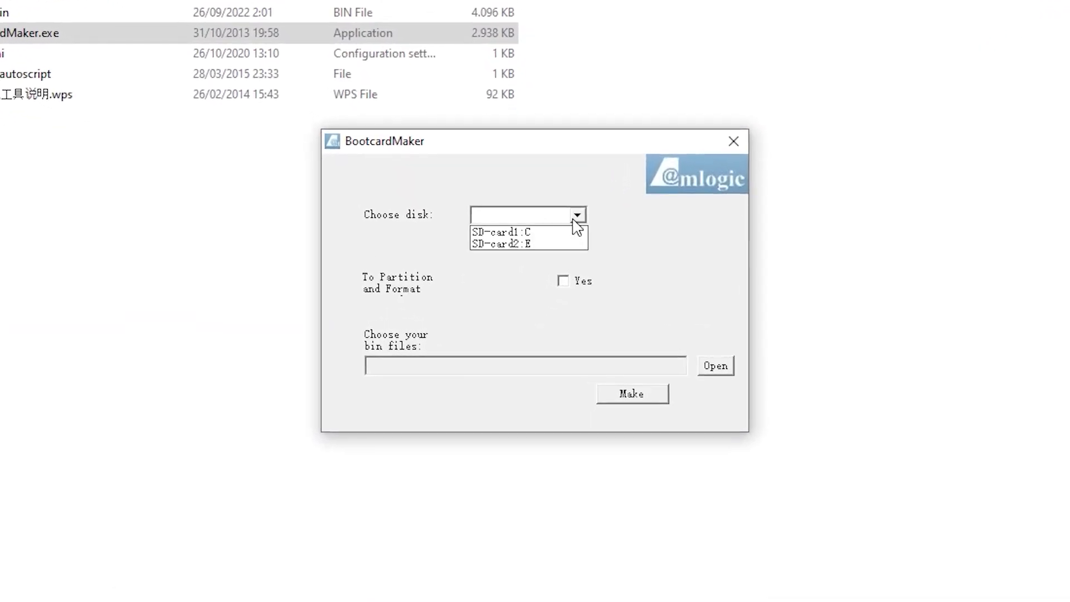
pyautogui.click(552, 244)
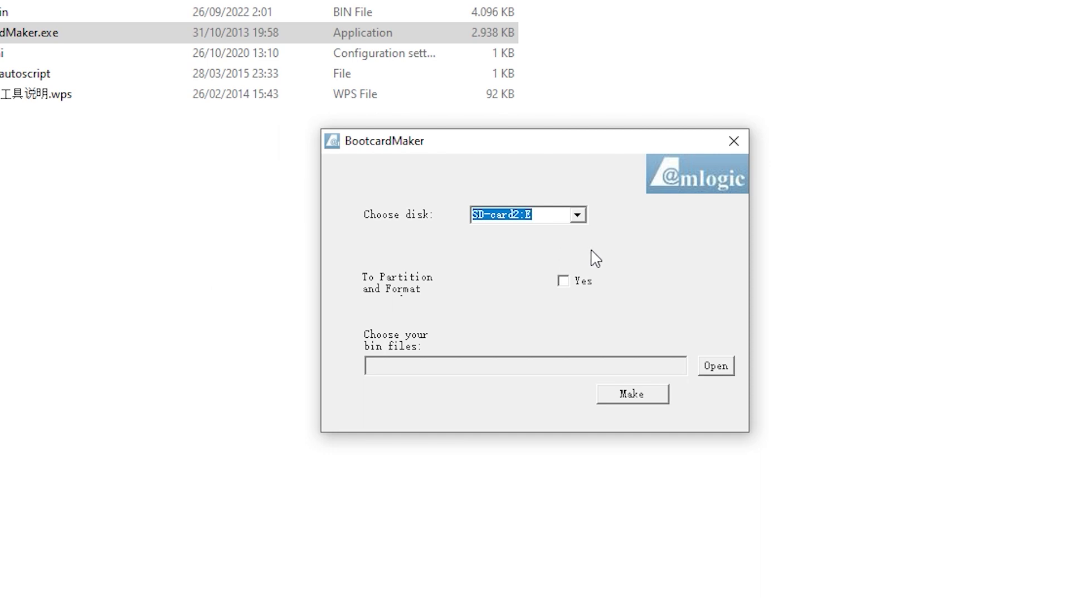
pyautogui.click(564, 282)
pyautogui.click(716, 371)
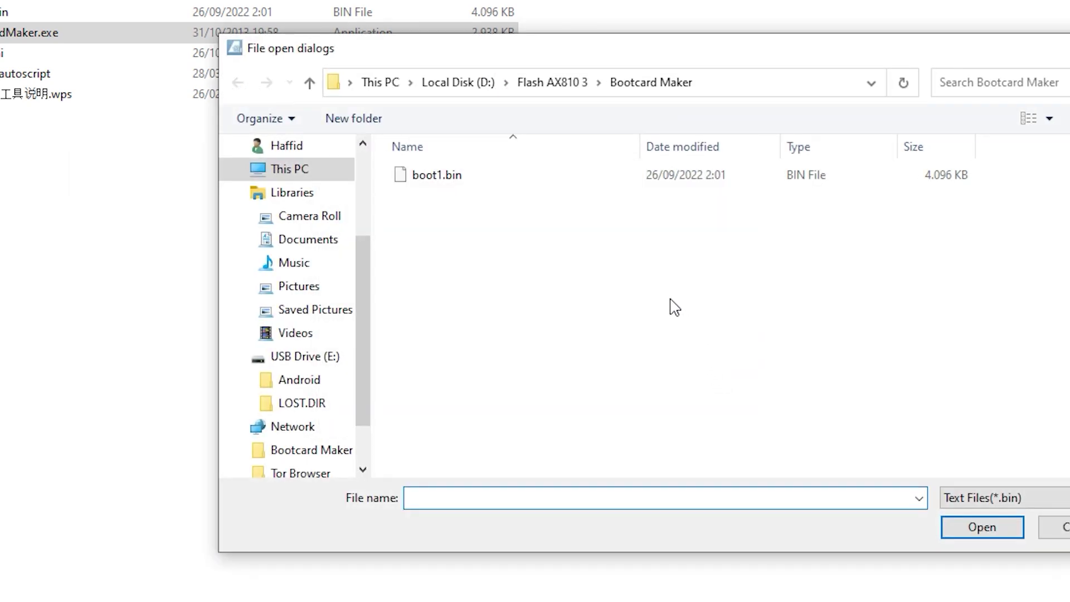
pyautogui.doubleClick(437, 177)
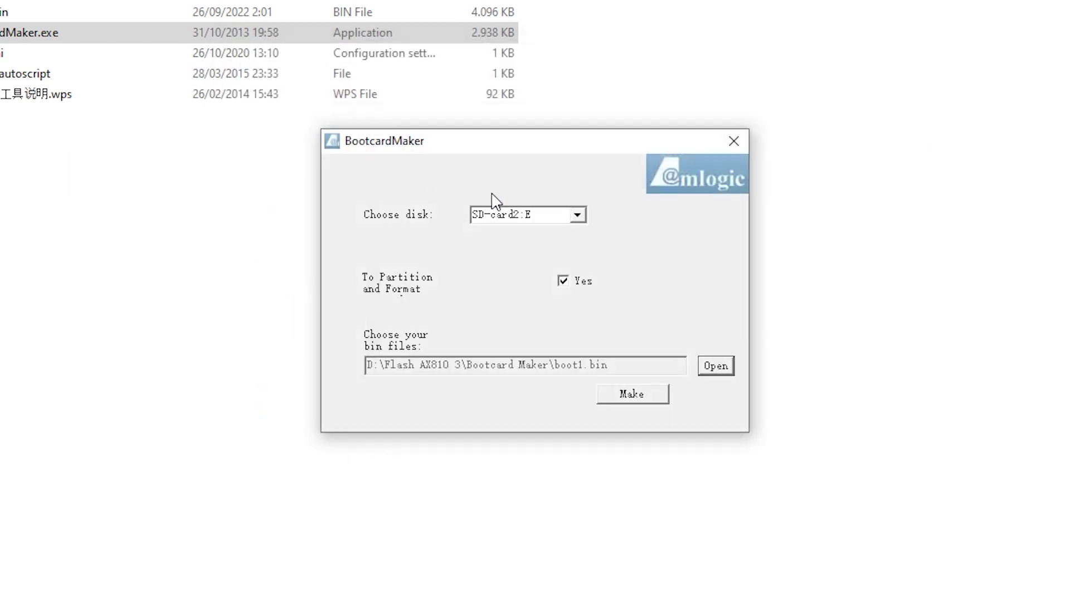
# Step: Make the boot card, quick-formatting USB Drive (E:) as FAT32 with 16 kilobytes allocation size, and close BootcardMaker
pyautogui.click(638, 399)
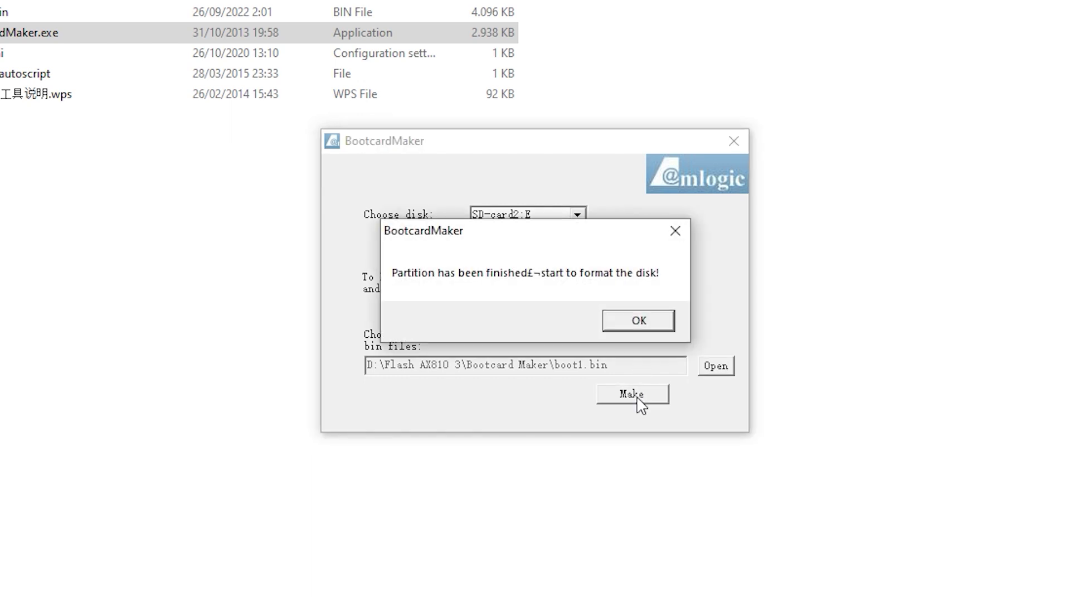
pyautogui.click(615, 322)
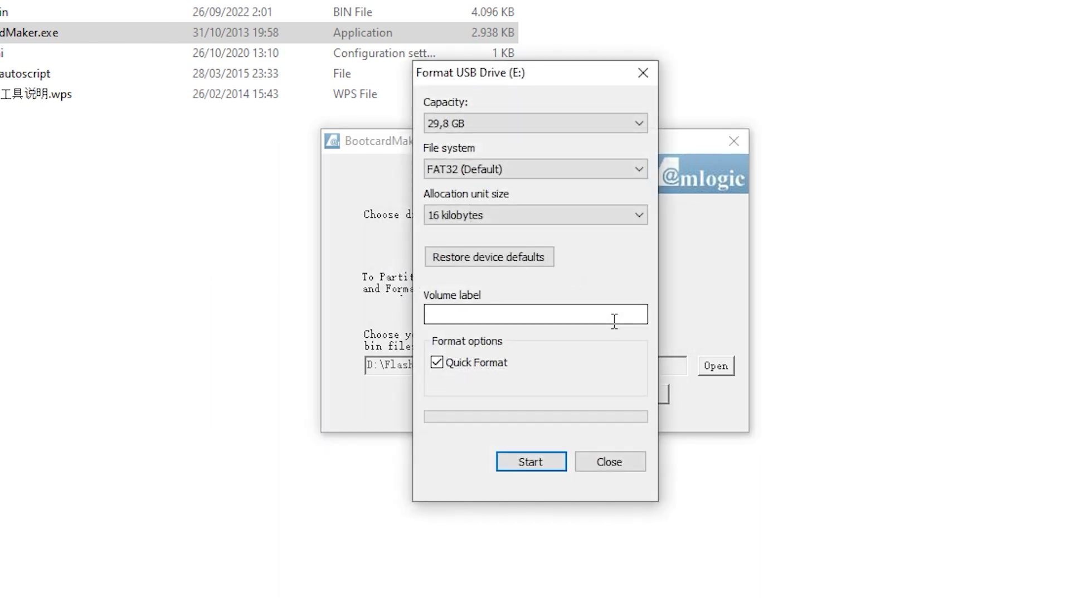
pyautogui.click(534, 461)
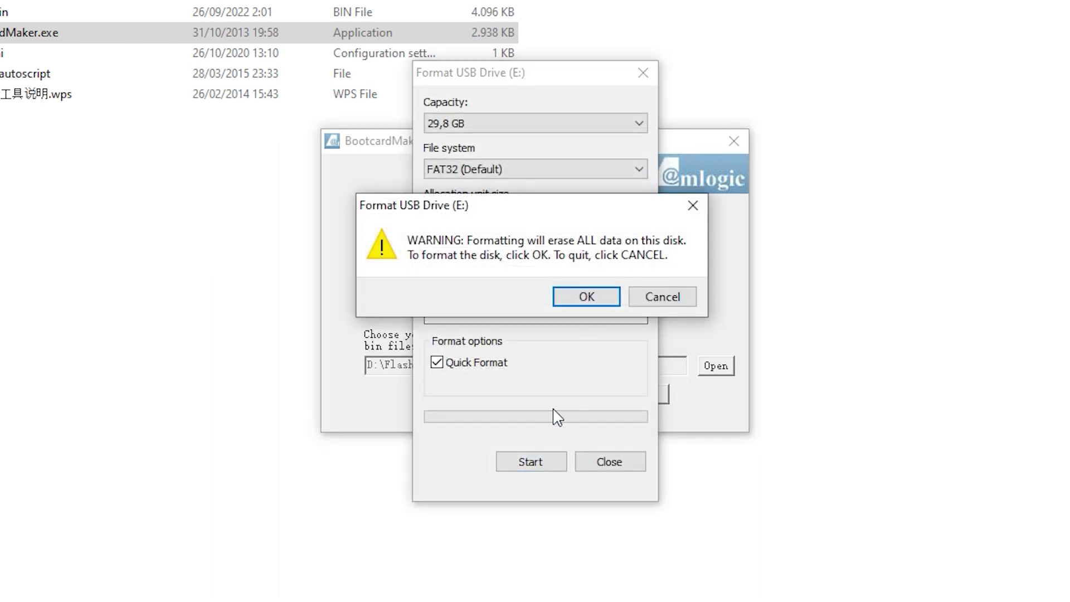
pyautogui.click(601, 302)
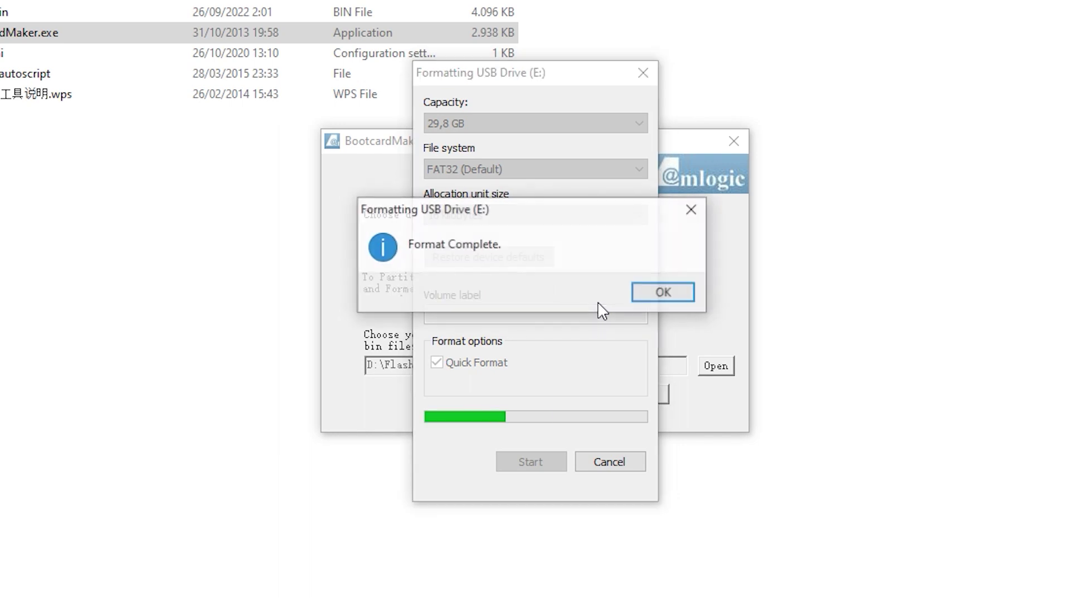
pyautogui.click(649, 294)
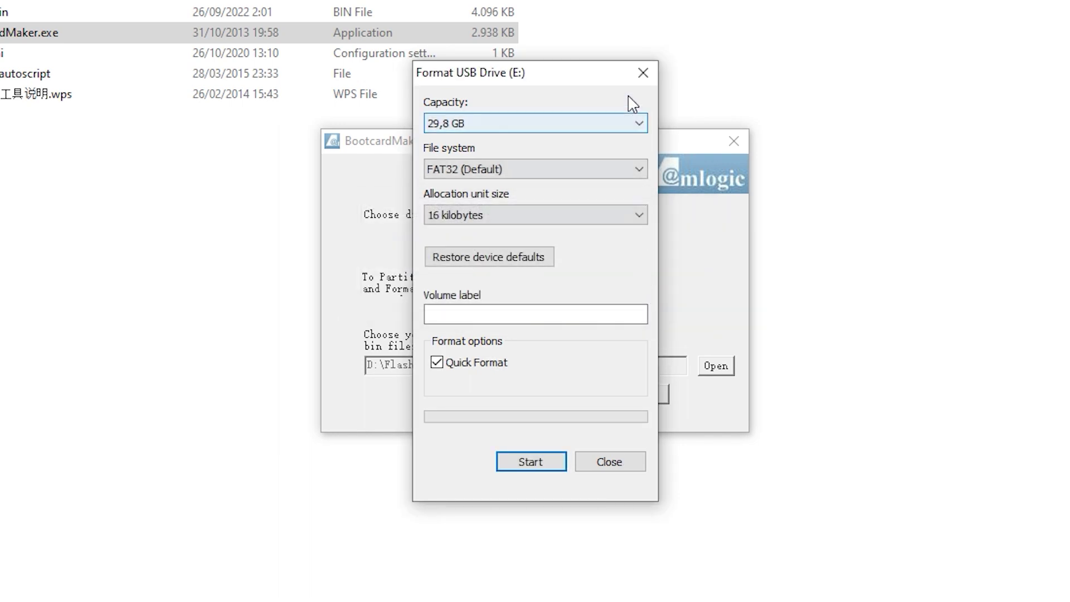
pyautogui.click(642, 73)
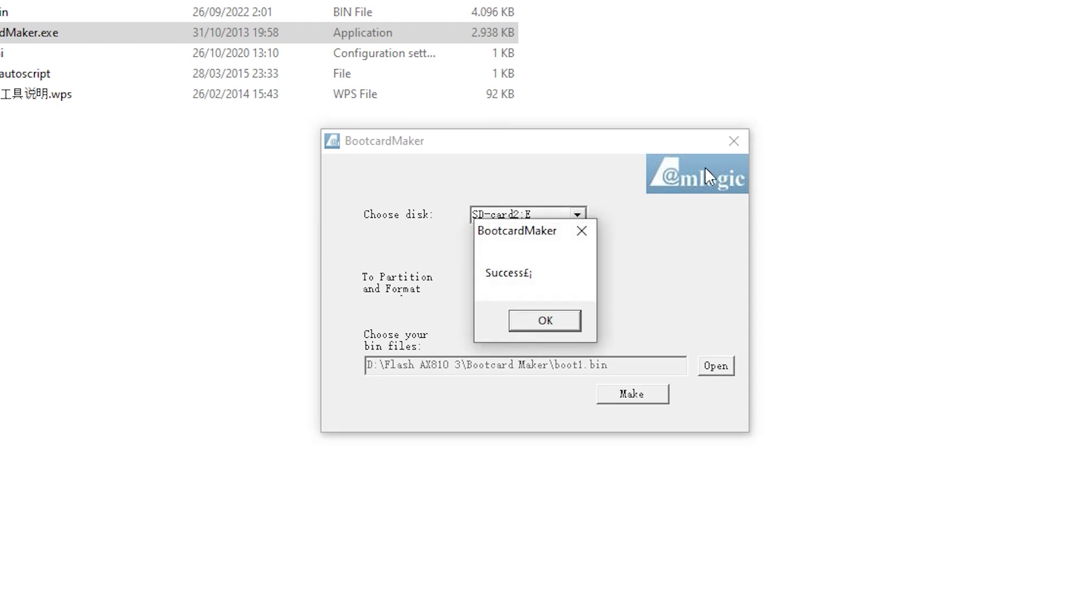
pyautogui.click(545, 321)
pyautogui.click(734, 141)
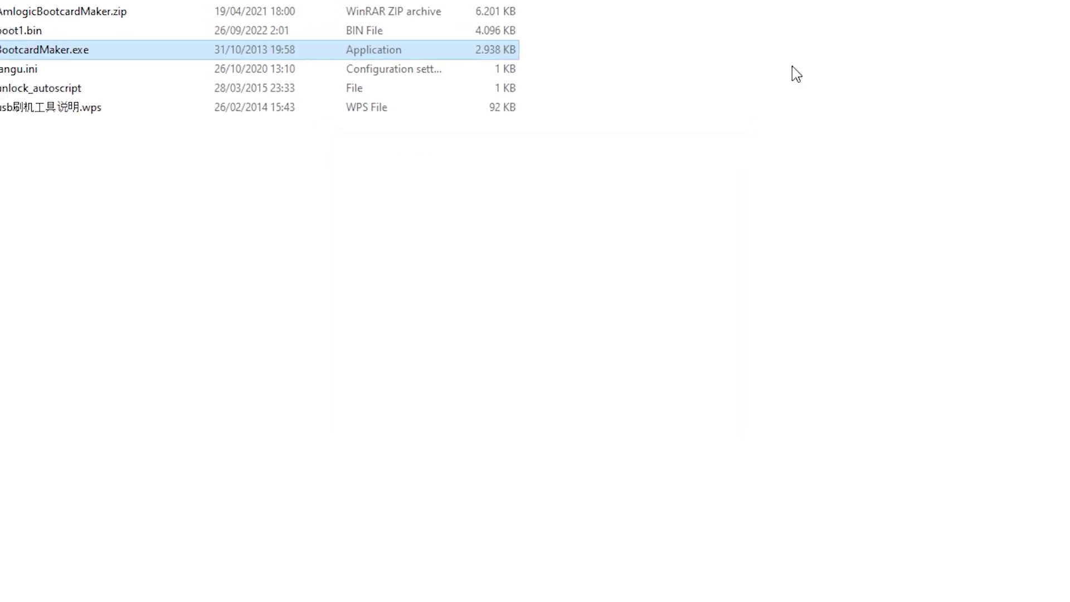
# Step: Eject USB Drive (E:) from the computer
pyautogui.click(791, 66)
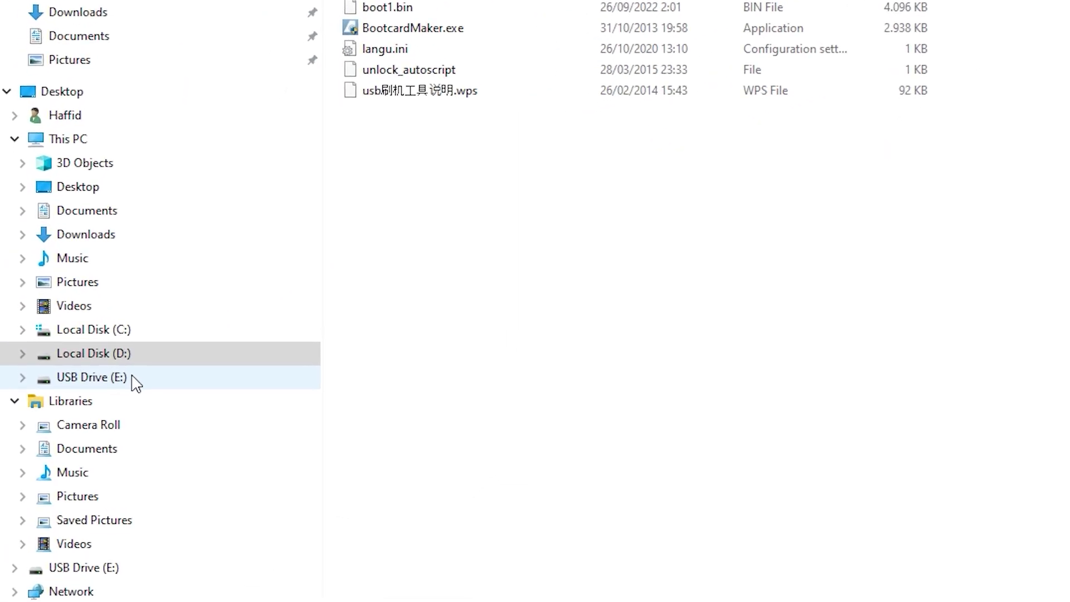
pyautogui.rightClick(135, 384)
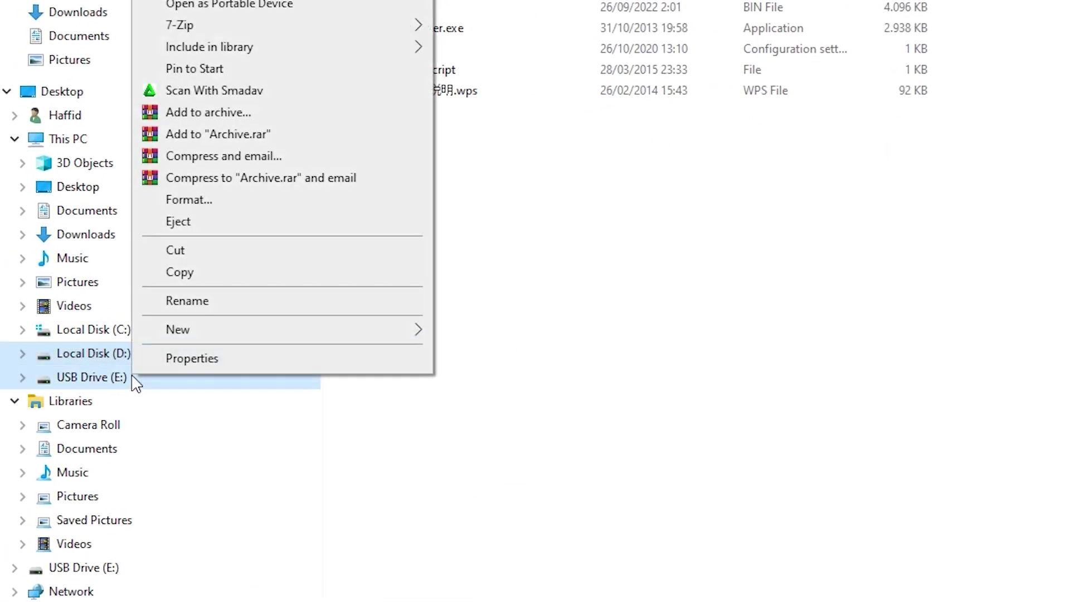
pyautogui.click(234, 225)
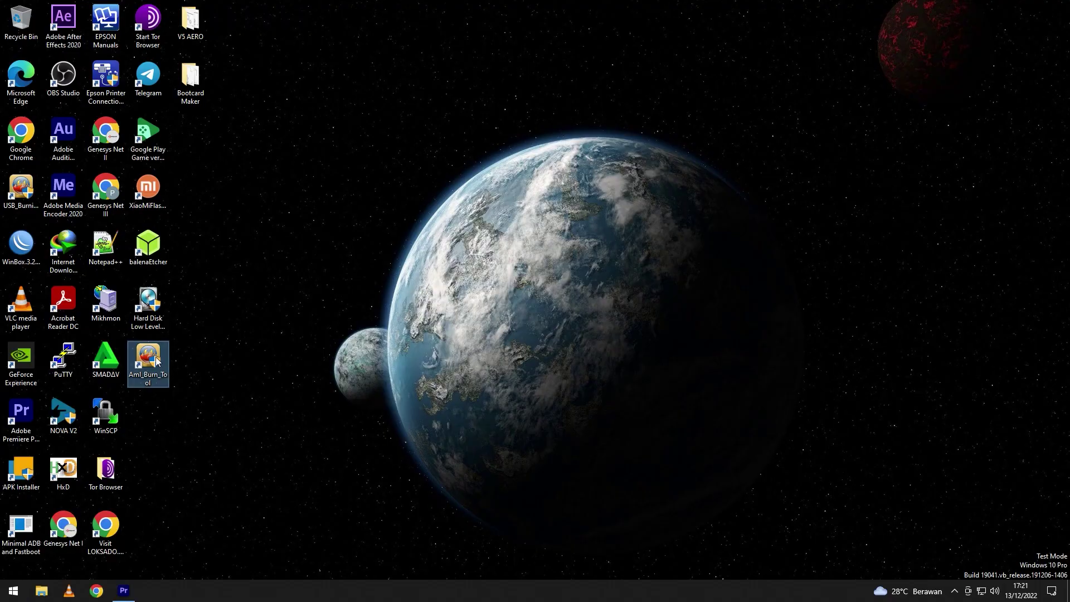
# Step: Launch Aml_Burn_Tool and load the image UBT_AX810_UNLOCK.img from D:\Flash AX810 3\UBT AX810
pyautogui.doubleClick(157, 361)
pyautogui.click(503, 372)
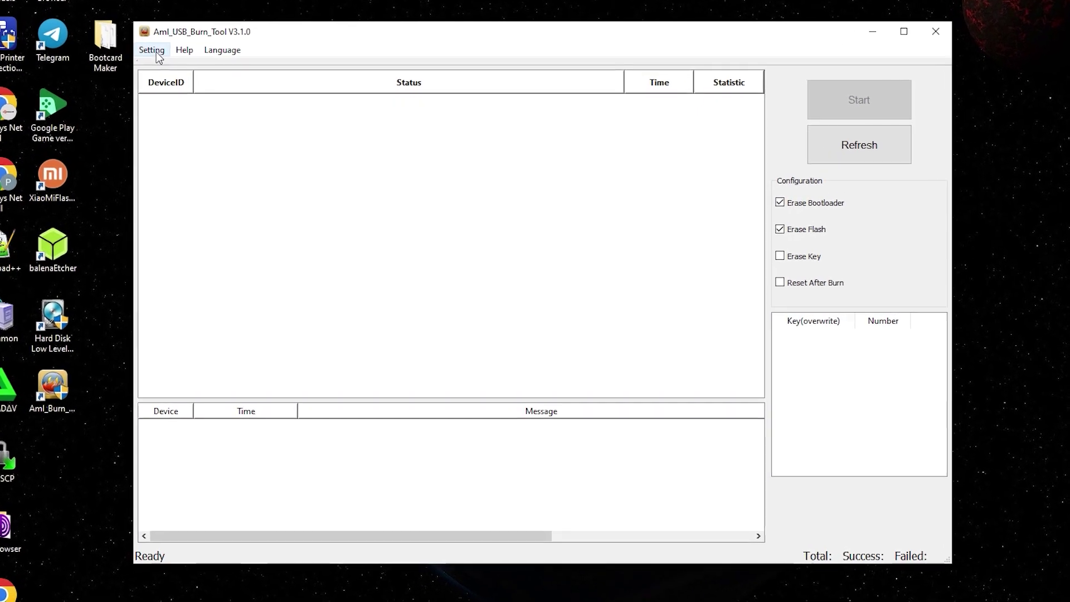
pyautogui.click(154, 50)
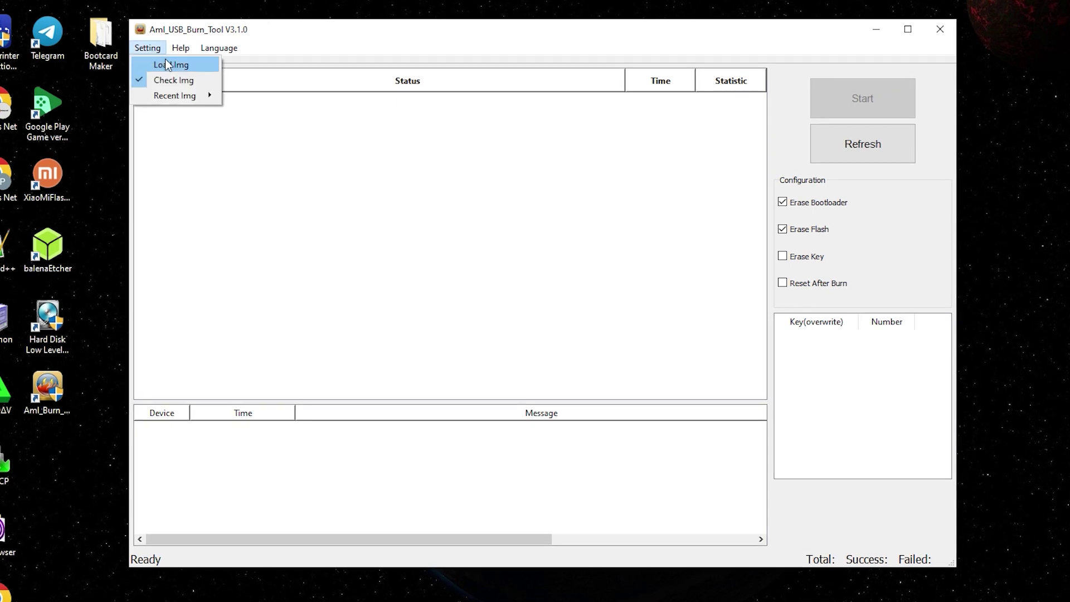
pyautogui.click(165, 62)
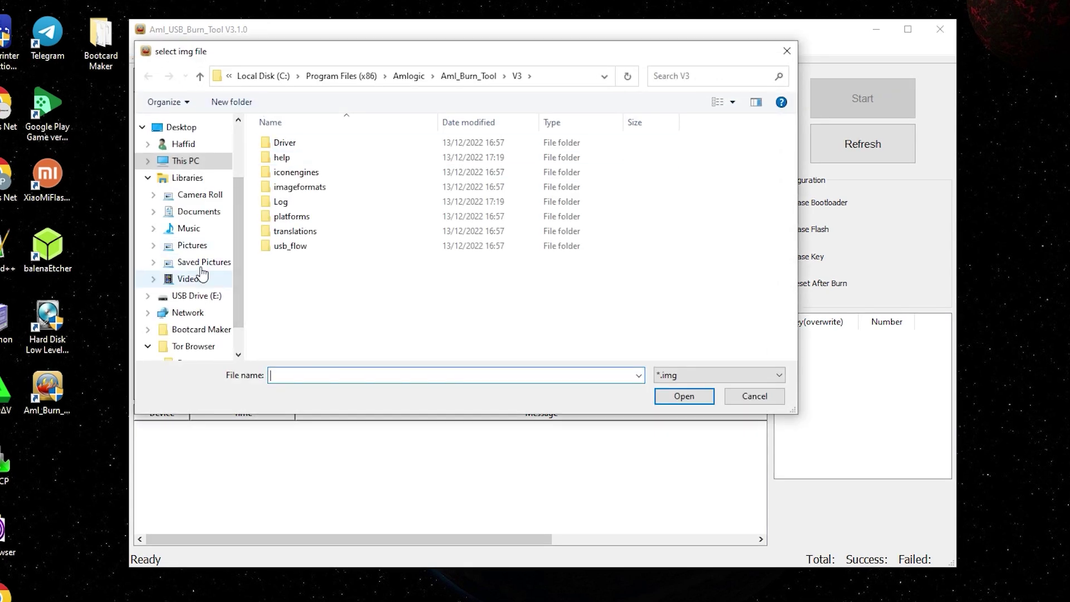
pyautogui.click(186, 161)
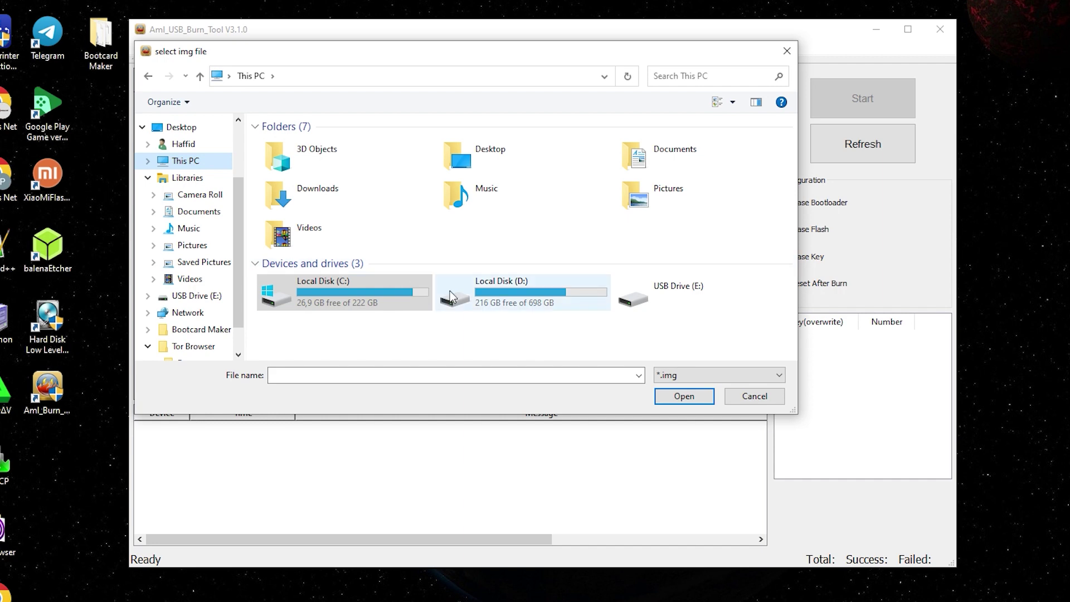
pyautogui.doubleClick(451, 290)
pyautogui.scroll(-4, 395, 304)
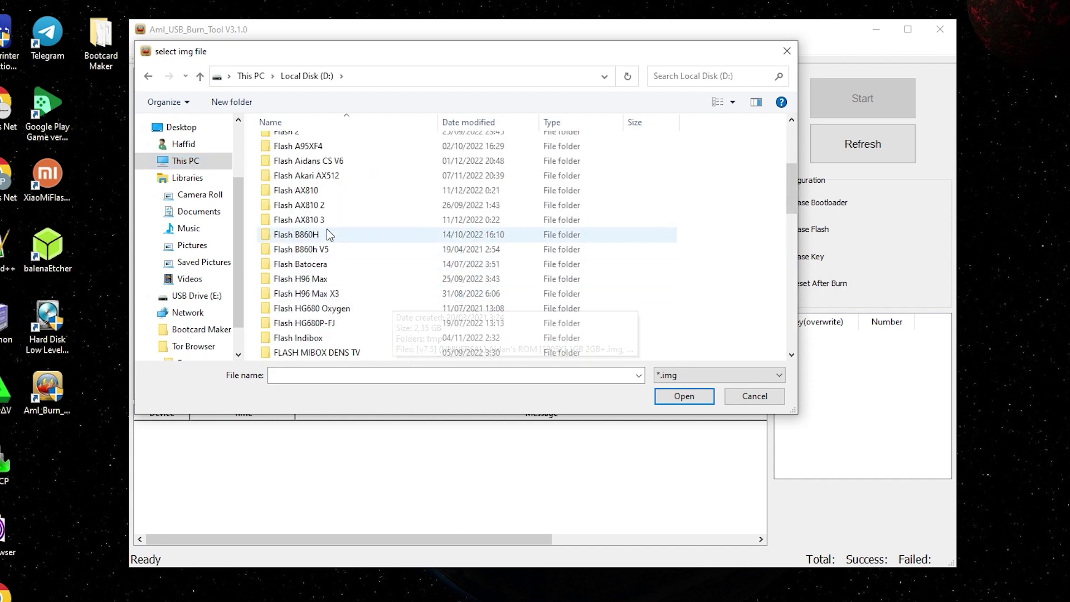
pyautogui.doubleClick(329, 221)
pyautogui.doubleClick(342, 172)
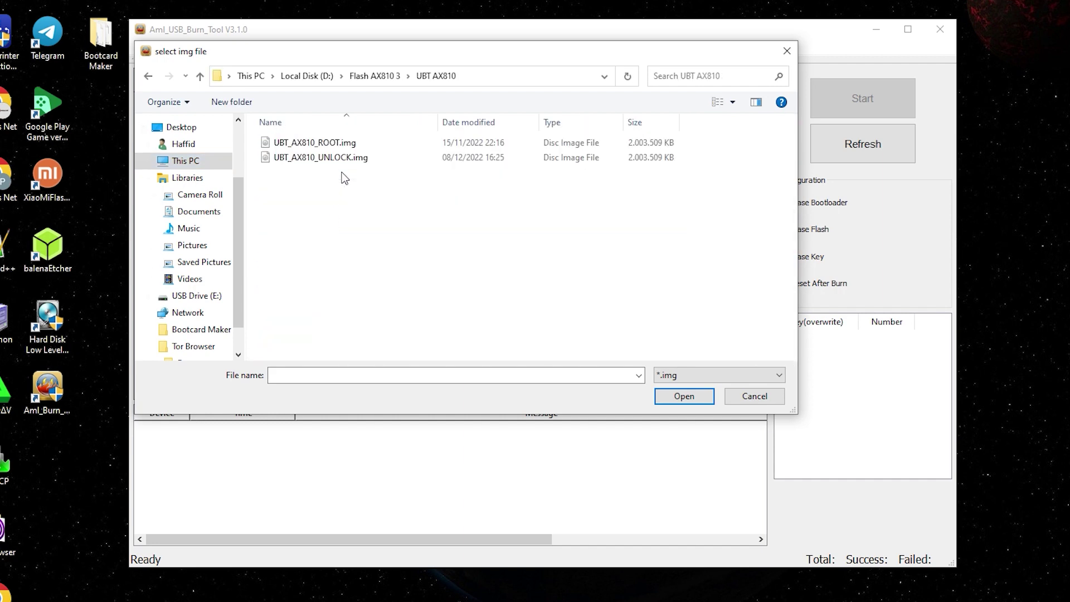
pyautogui.click(365, 159)
pyautogui.doubleClick(367, 159)
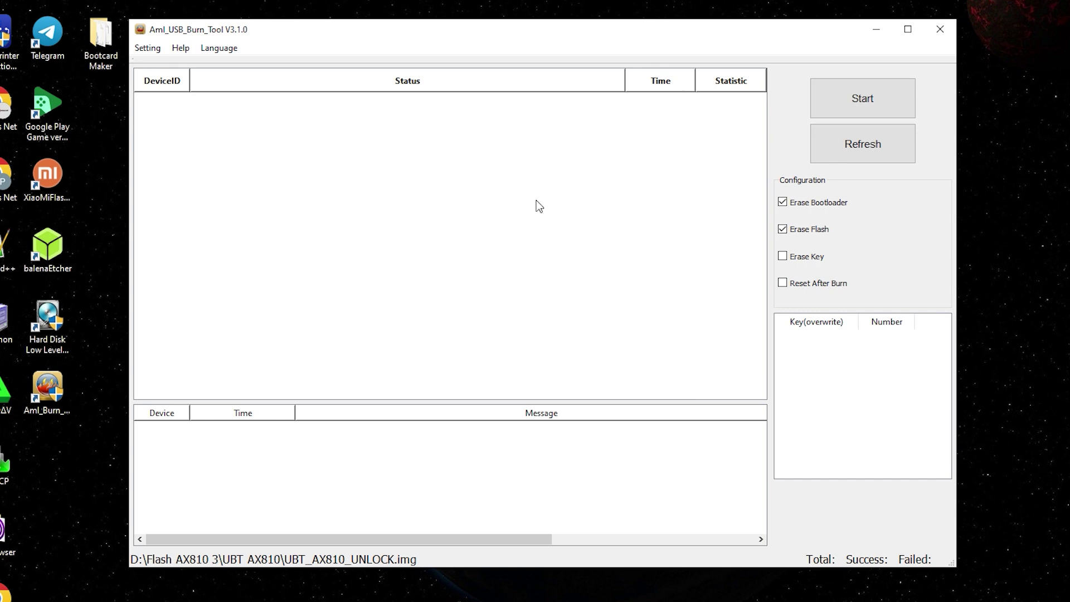
# Step: Disable Erase Bootloader and start burning the loaded image to the device
pyautogui.click(824, 204)
pyautogui.click(874, 98)
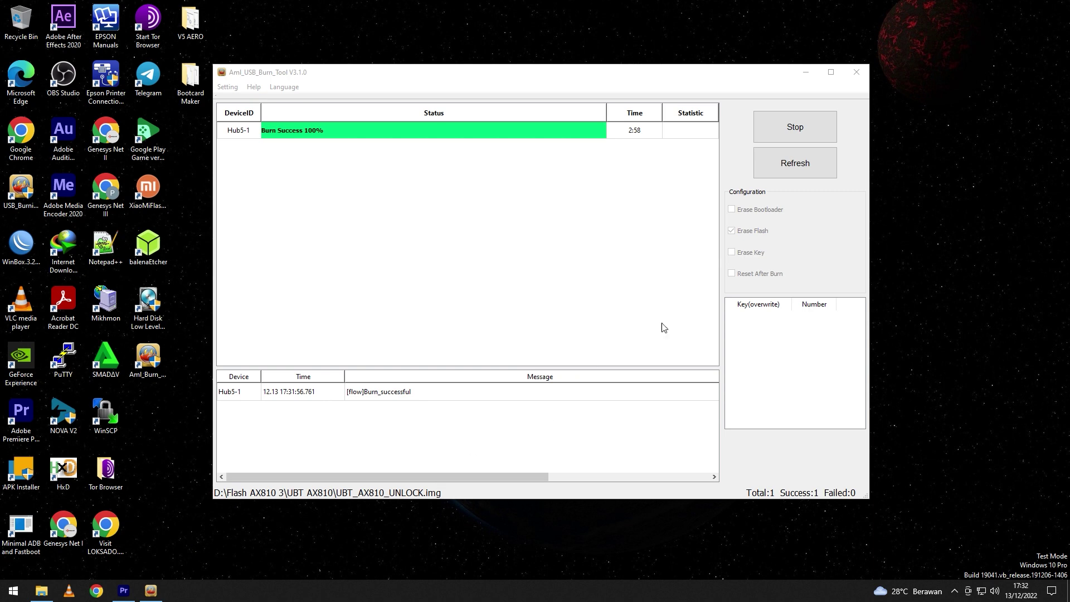
# Step: Stop the burning session once the burn has finished and close the burn tool
pyautogui.click(816, 133)
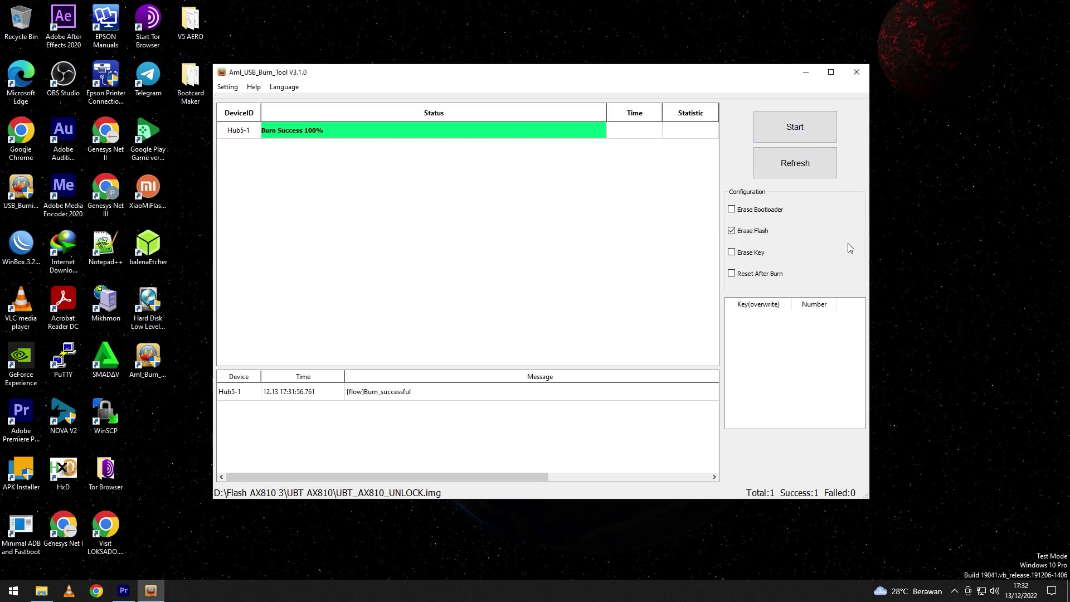
pyautogui.click(857, 73)
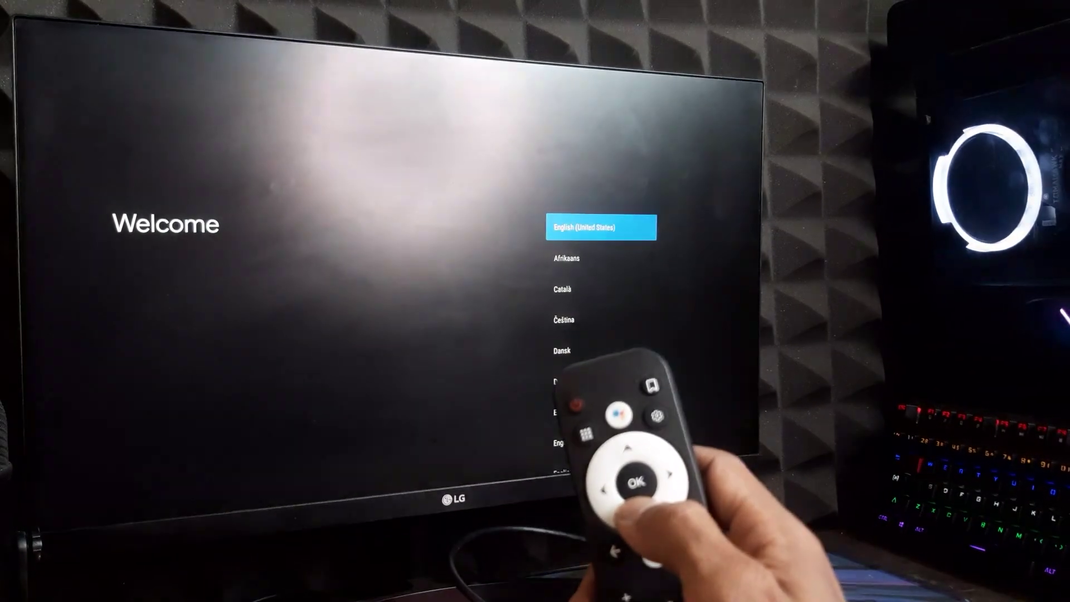
pyautogui.press('Down')
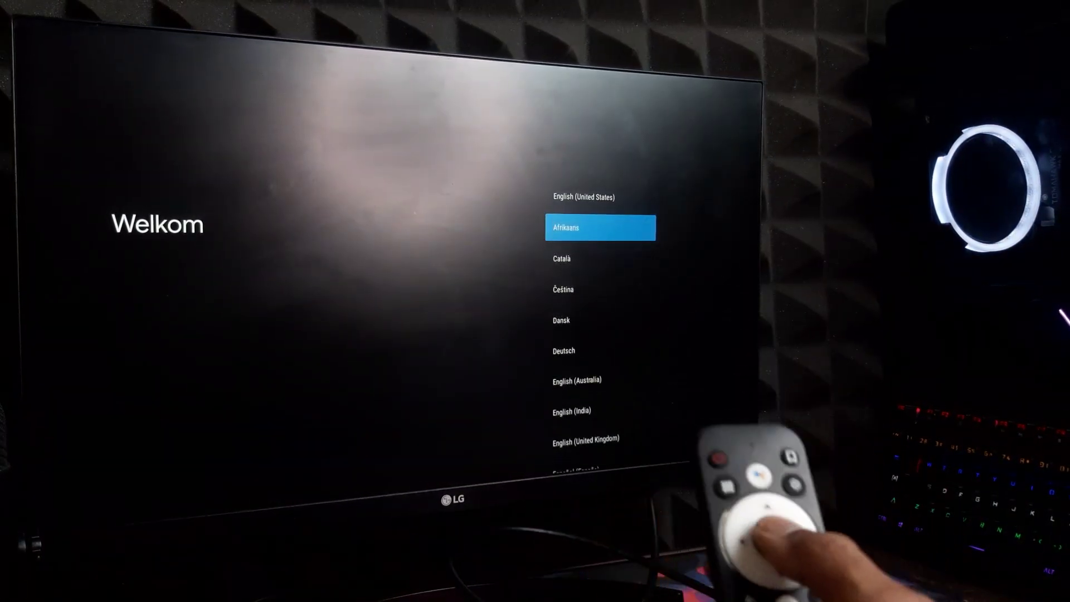
pyautogui.press('Return')
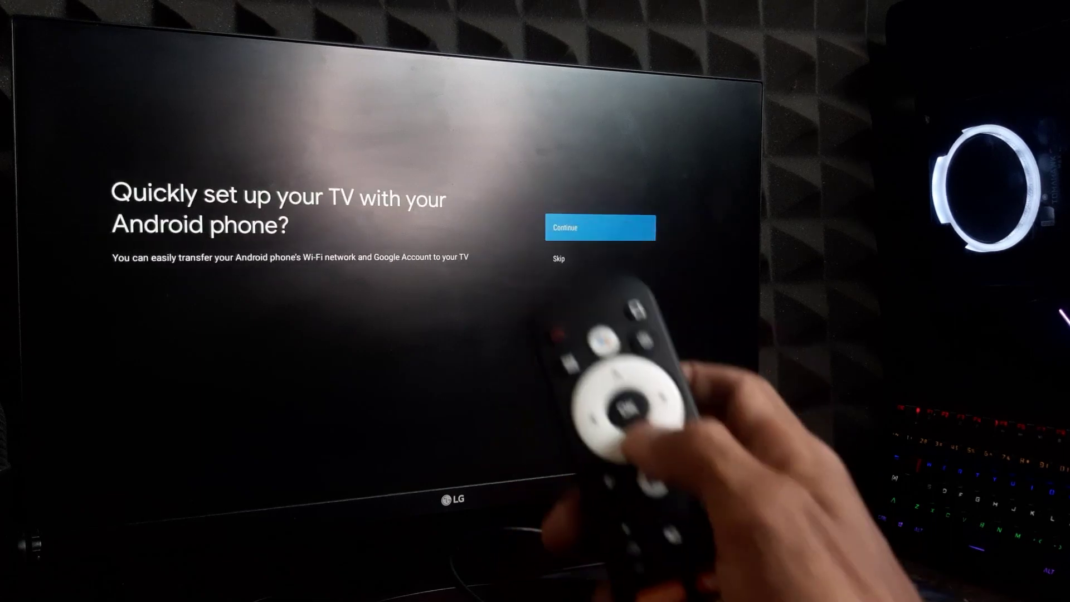